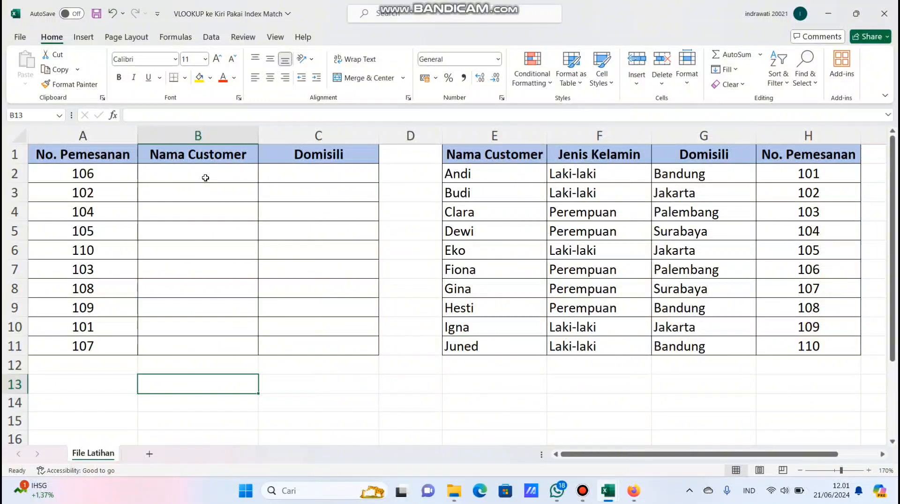
# Step: Begin an INDEX formula in B2 with the absolute range $E$1:$H$11 as its array
pyautogui.click(205, 178)
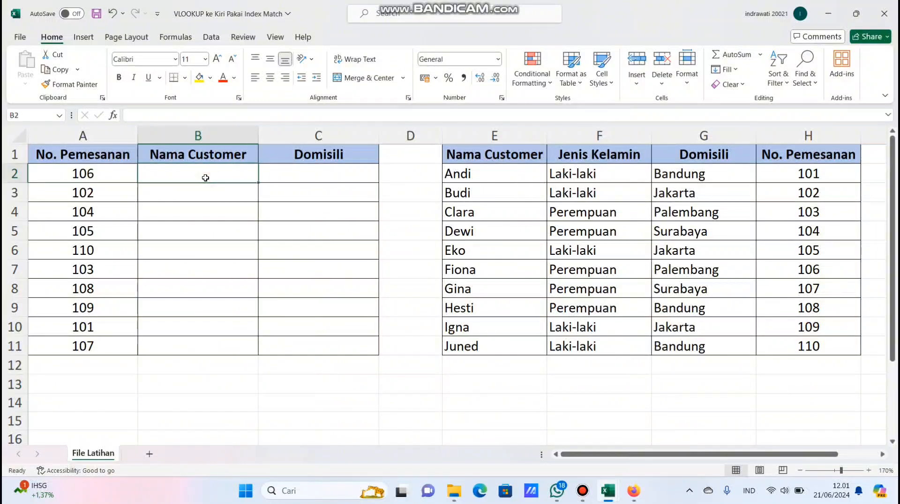
pyautogui.write('=')
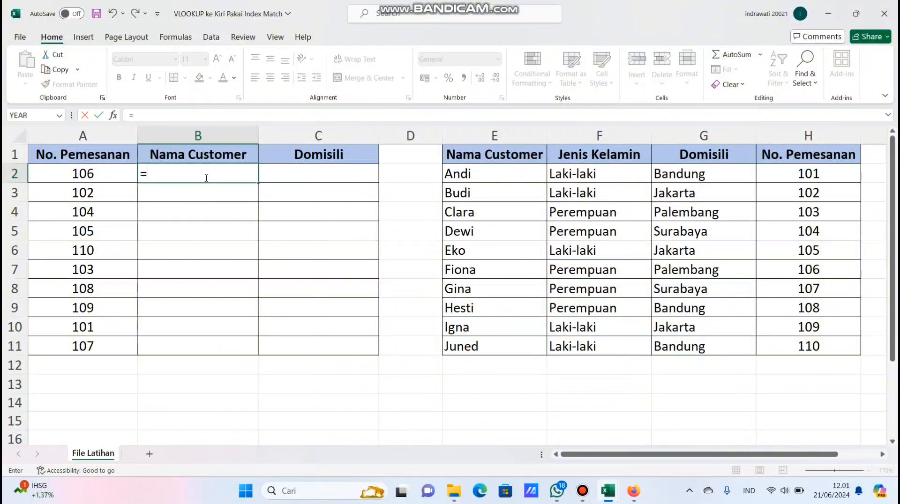
pyautogui.write('I')
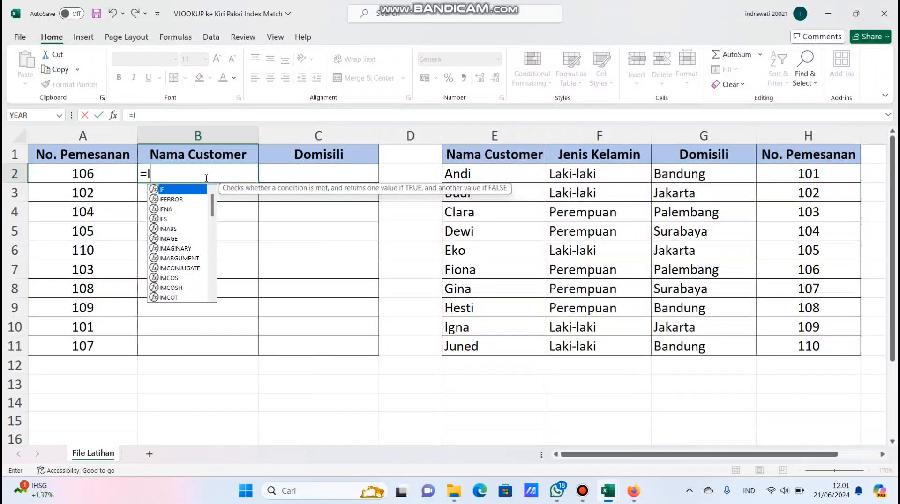
pyautogui.write('ND')
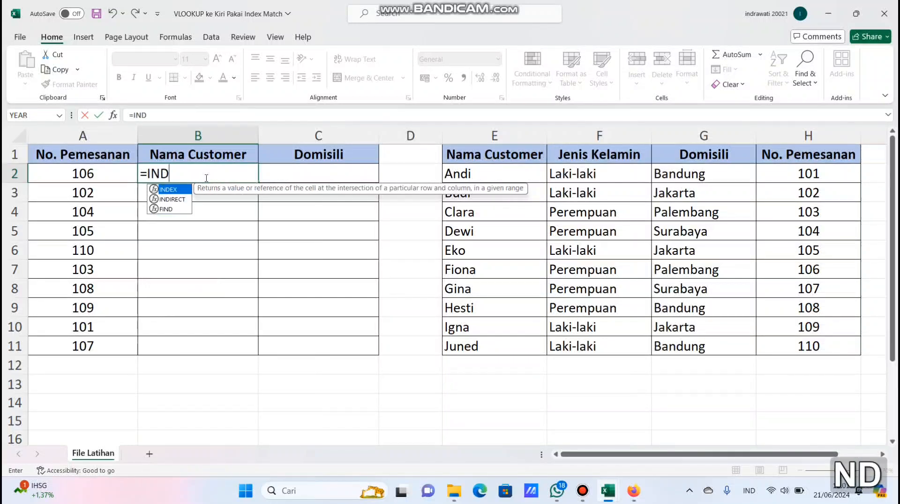
pyautogui.doubleClick(177, 191)
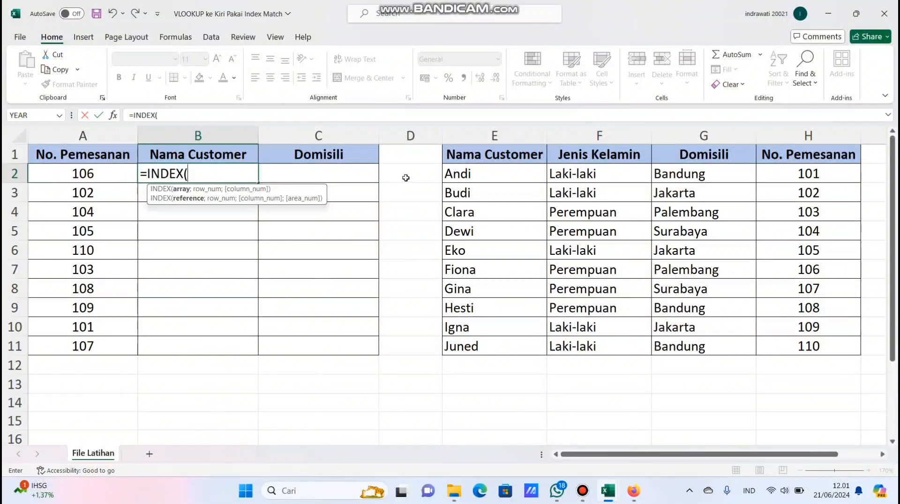
pyautogui.moveTo(452, 154); pyautogui.dragTo(804, 350)
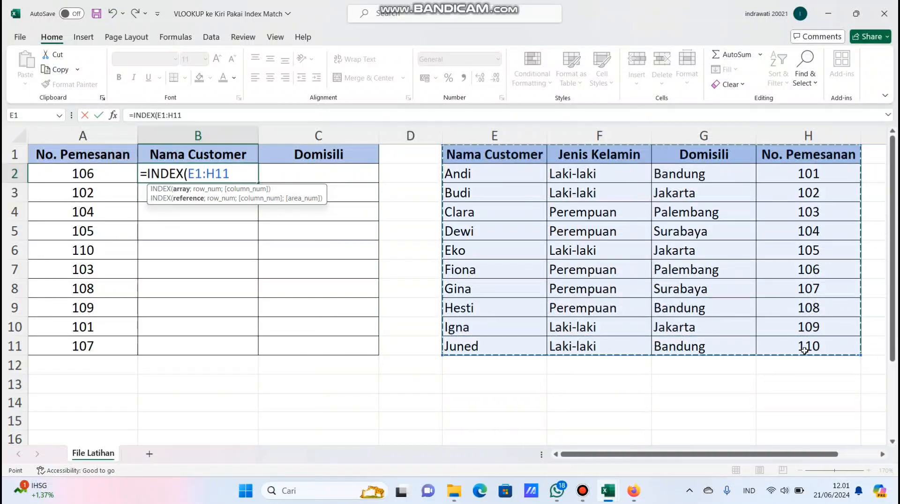
pyautogui.press('F4')
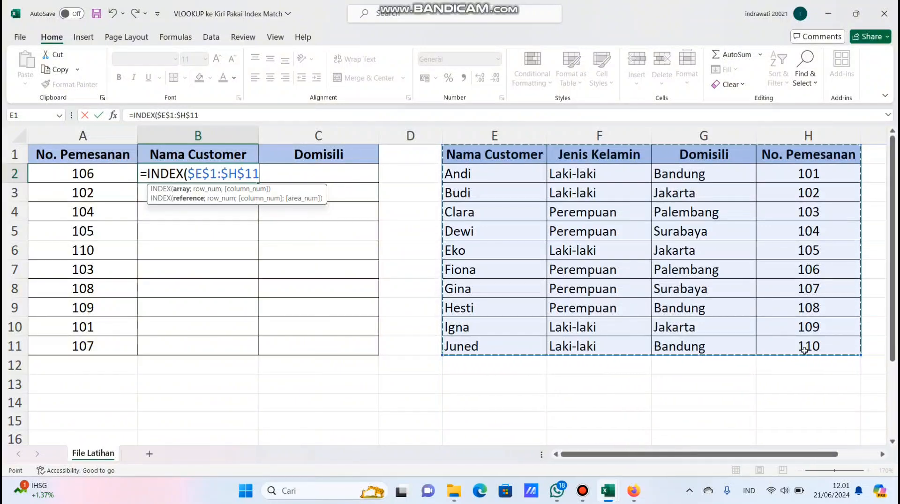
pyautogui.write(';')
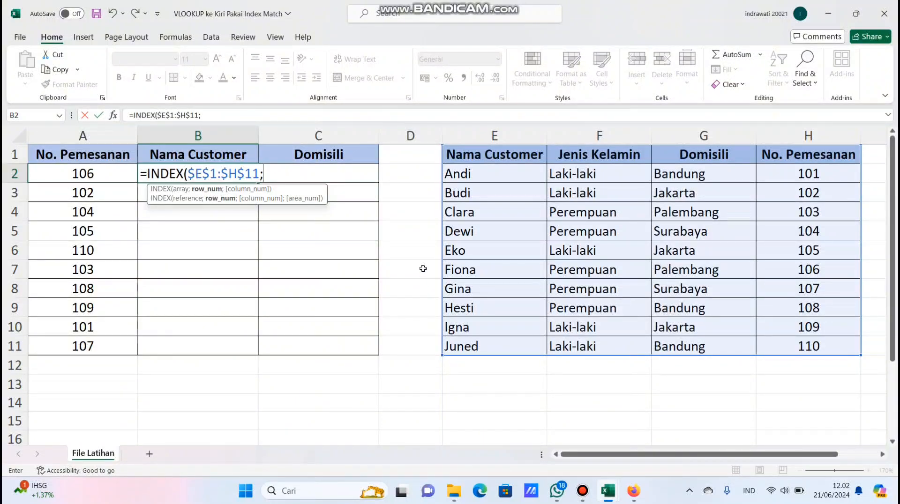
# Step: Complete the INDEX formula in B2 with row number 7 and column number 1
pyautogui.write('7;')
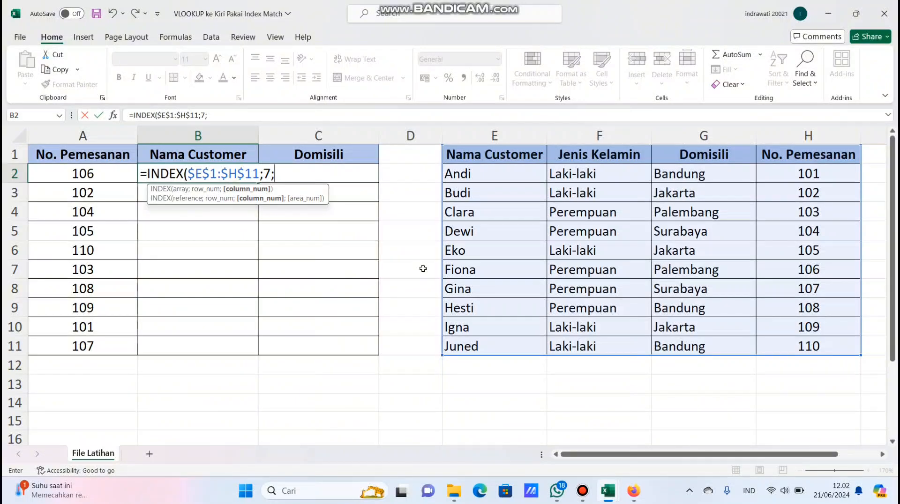
pyautogui.write('1')
pyautogui.write(')')
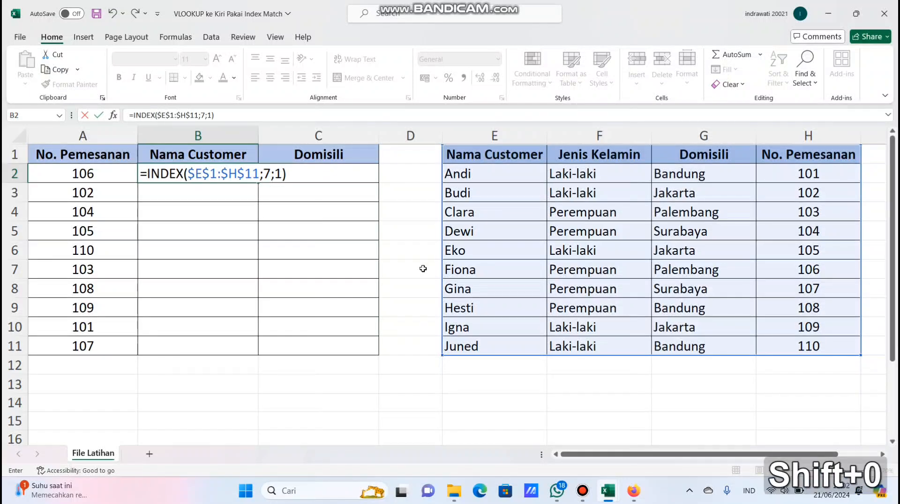
pyautogui.press('Return')
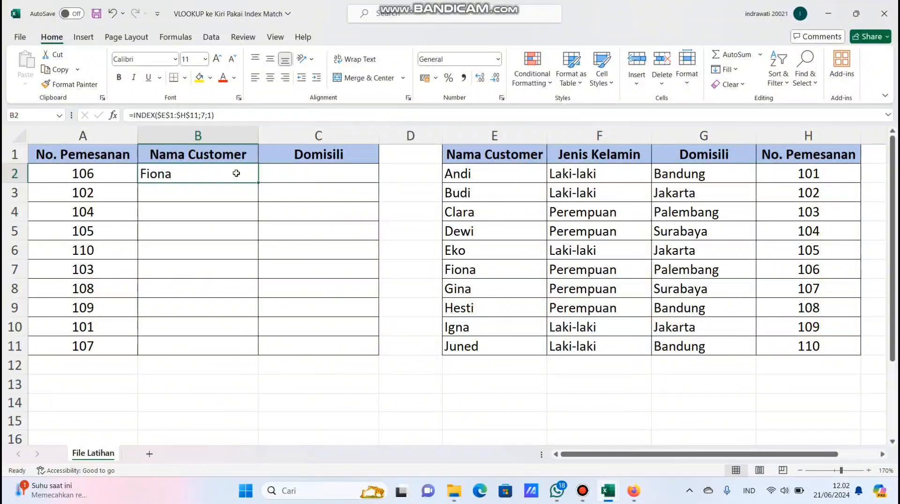
# Step: Reopen the B2 formula and remove its fixed row and column numbers and closing parenthesis, keeping only the INDEX array argument
pyautogui.doubleClick(236, 173)
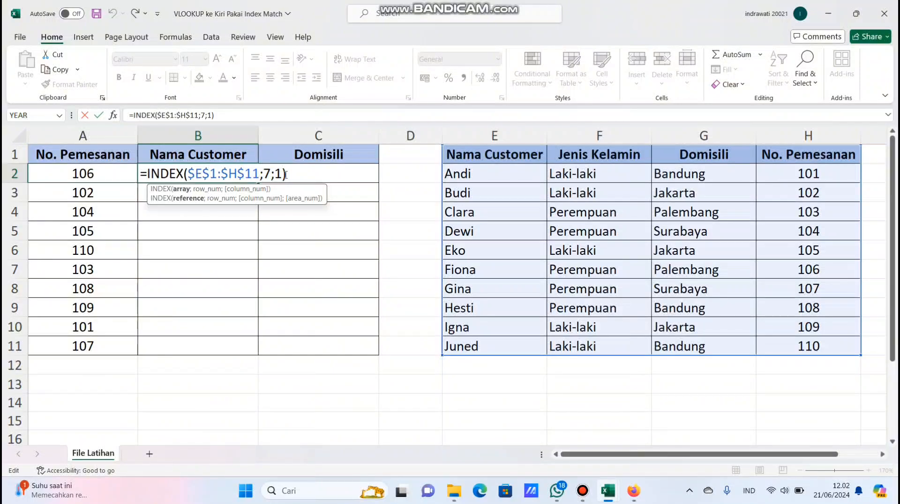
pyautogui.moveTo(285, 176)
pyautogui.mouseDown()
pyautogui.moveTo(260, 176)
pyautogui.moveTo(275, 175)
pyautogui.mouseUp()
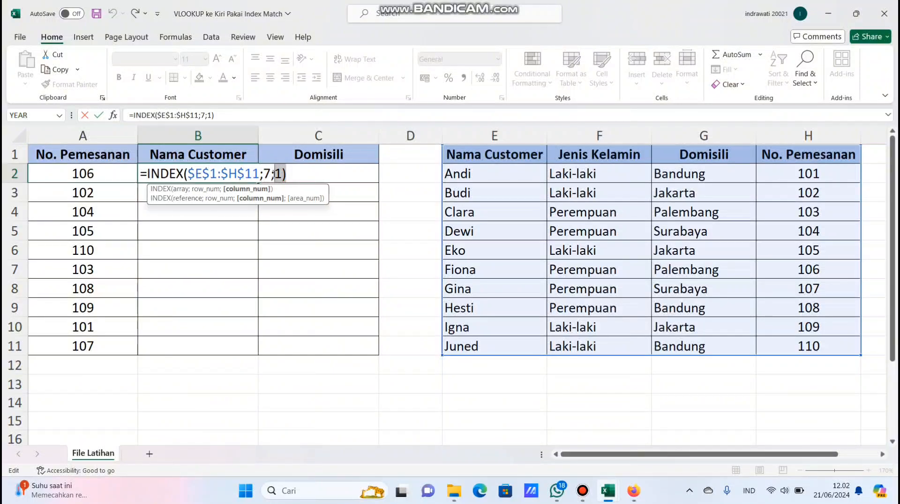
pyautogui.click(266, 173)
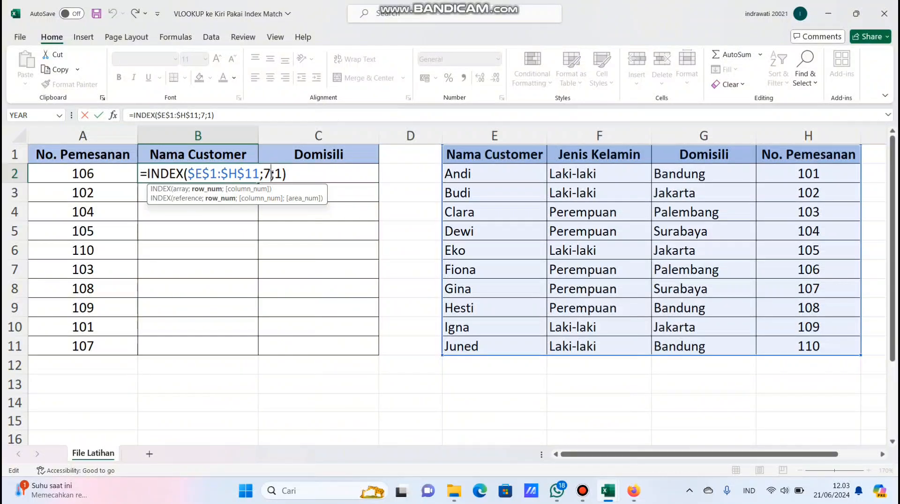
pyautogui.press('BackSpace')
pyautogui.click(283, 174)
pyautogui.press('BackSpace')
pyautogui.press('BackSpace')
pyautogui.press('BackSpace')
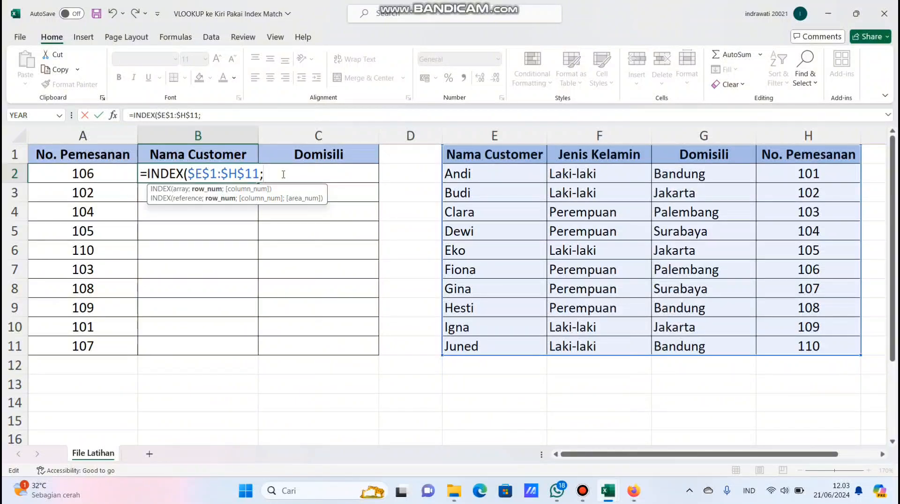
# Step: Nest a MATCH function as the row number in B2, looking up A2 in the absolute range $H$1:$H$11
pyautogui.write('MA')
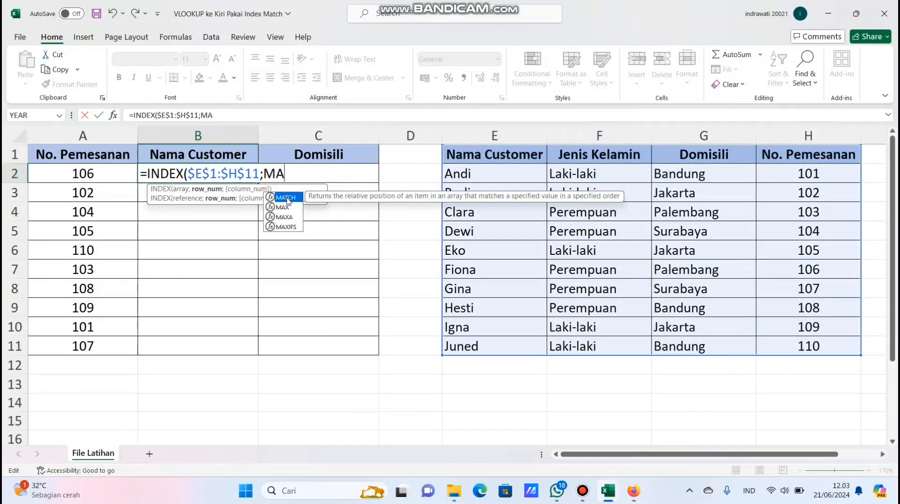
pyautogui.doubleClick(286, 196)
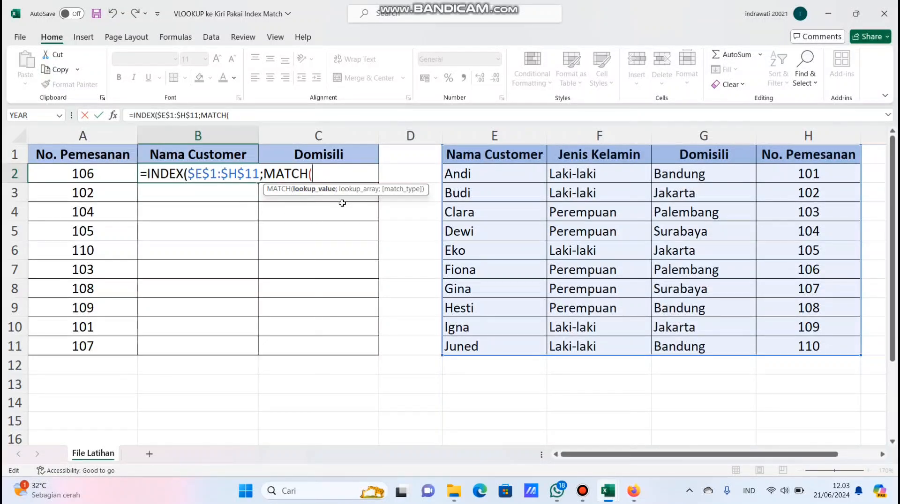
pyautogui.click(108, 174)
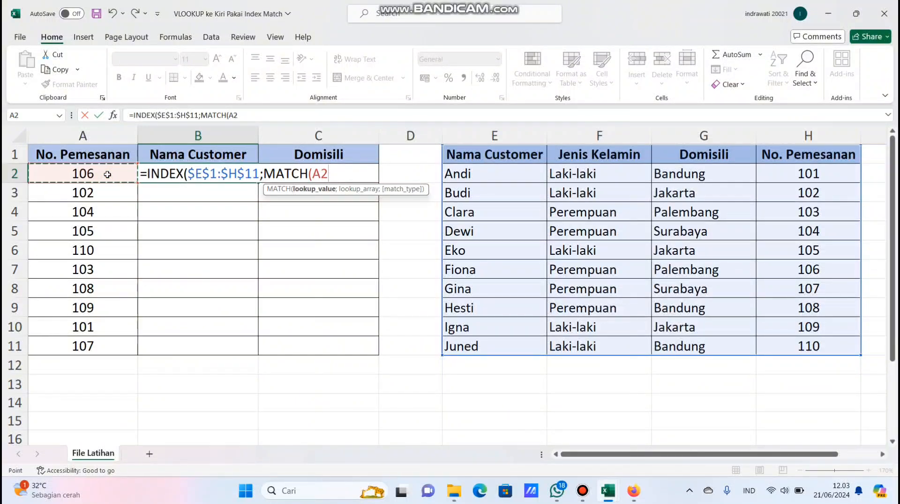
pyautogui.write(';')
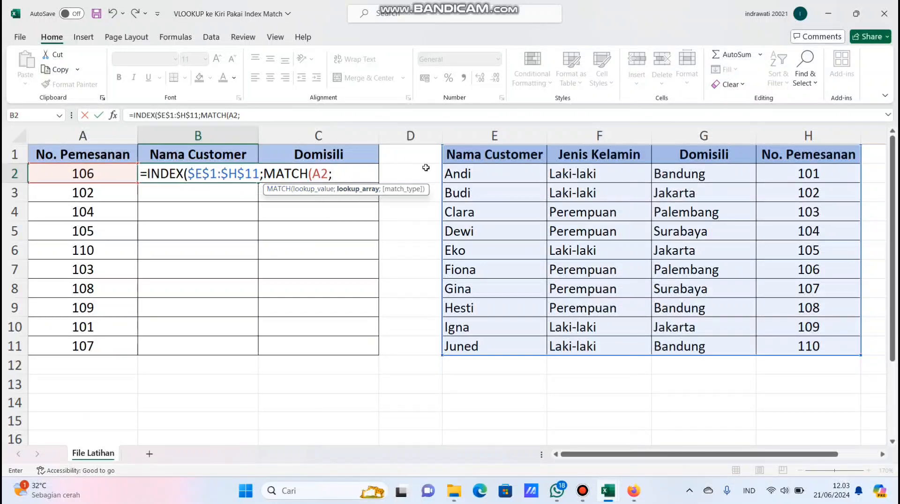
pyautogui.click(764, 157)
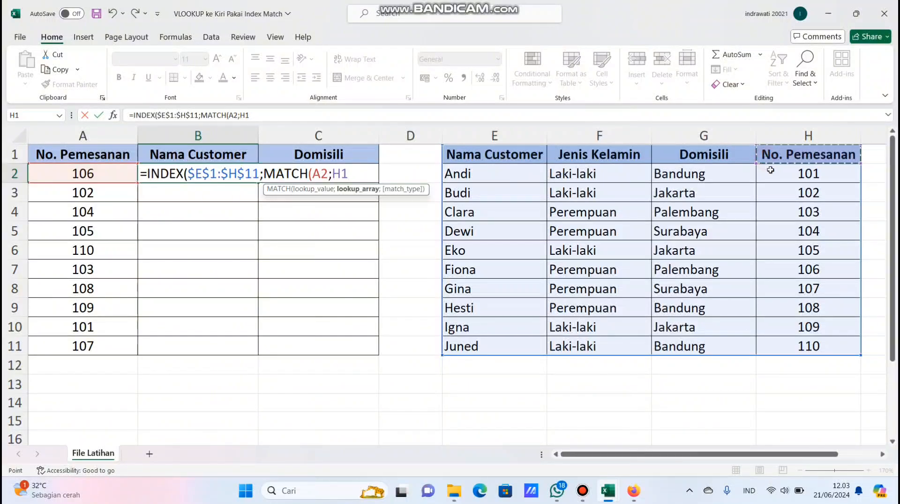
pyautogui.moveTo(770, 170); pyautogui.dragTo(787, 347)
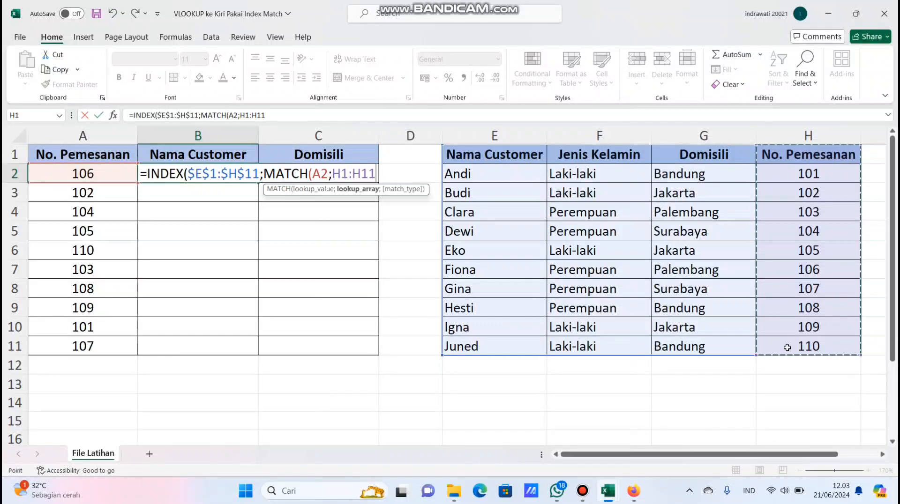
pyautogui.press('F4')
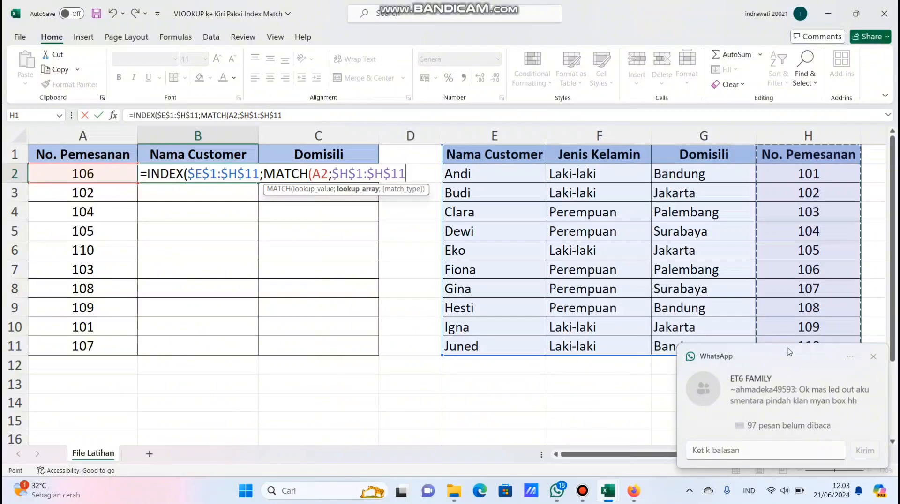
pyautogui.click(874, 355)
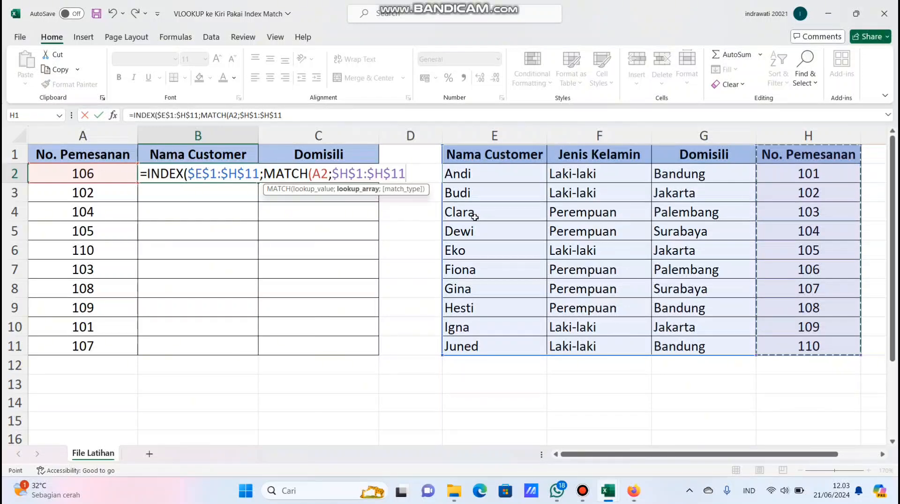
# Step: Set the MATCH type to 0 for an exact match and close the MATCH function
pyautogui.write(';')
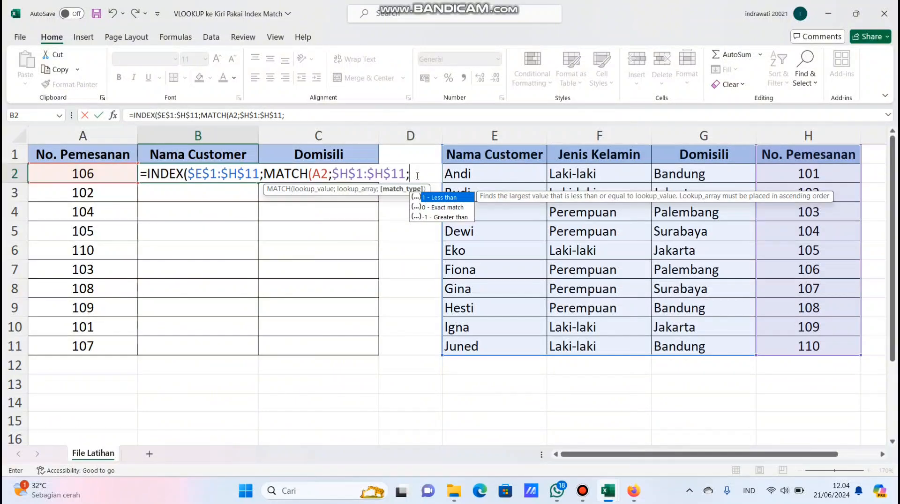
pyautogui.write('0')
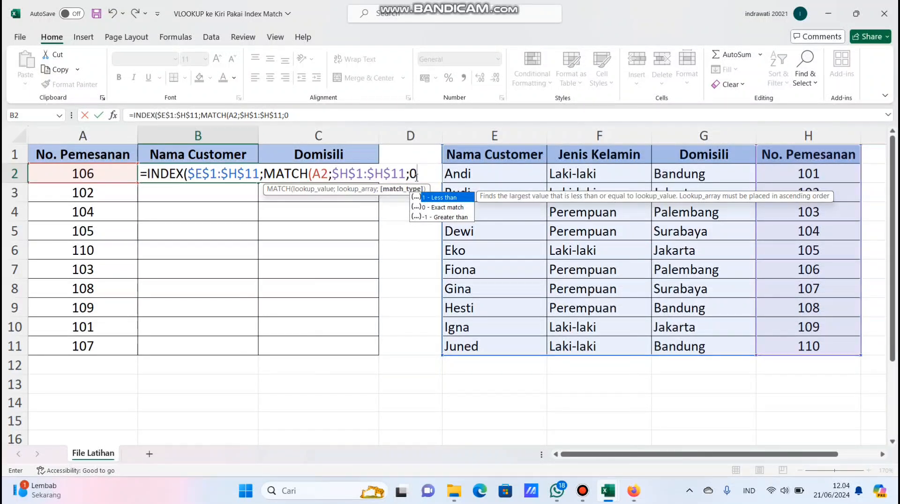
pyautogui.write(';')
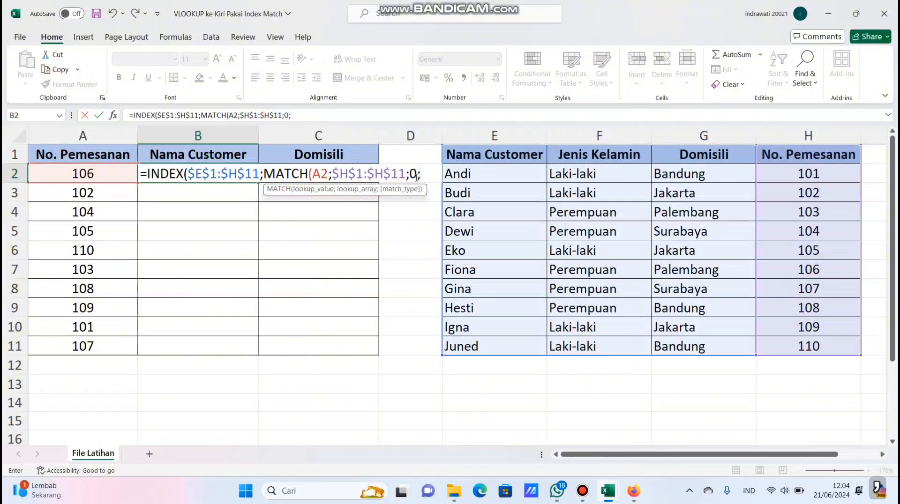
pyautogui.press('BackSpace')
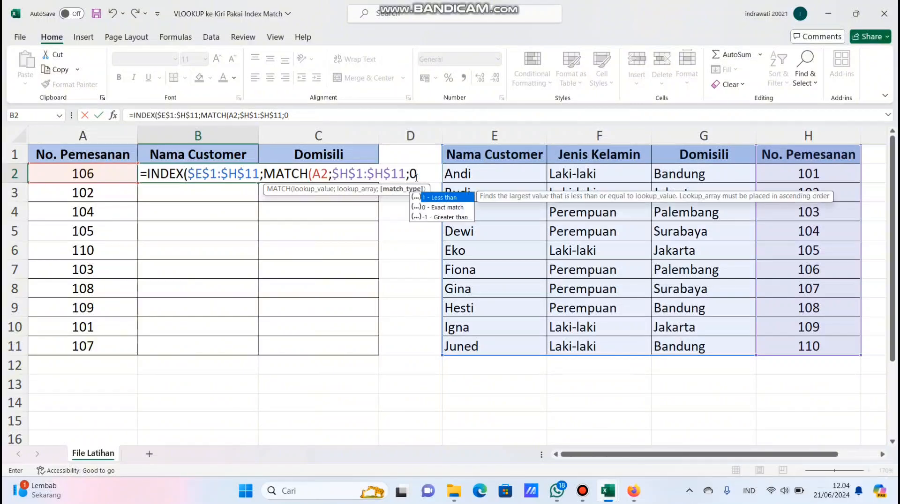
pyautogui.write(')')
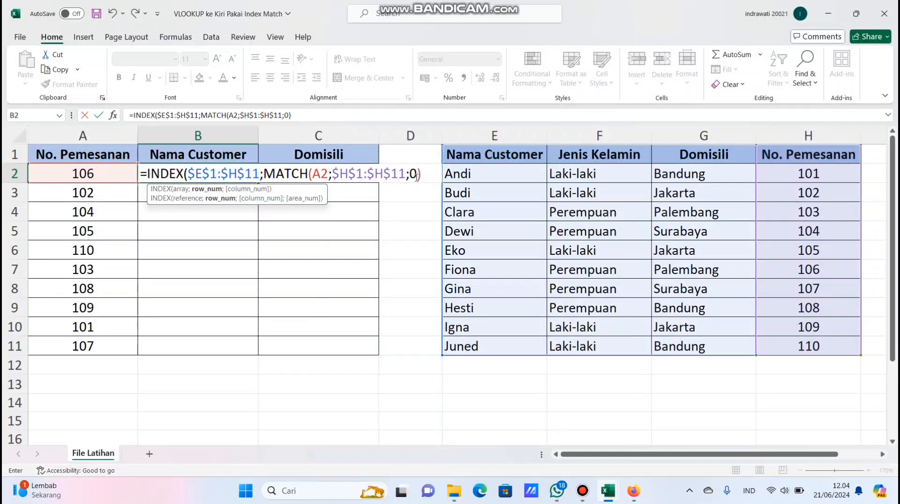
# Step: Finish the B2 INDEX formula with column number 1 and fill it down through B11
pyautogui.write(';1')
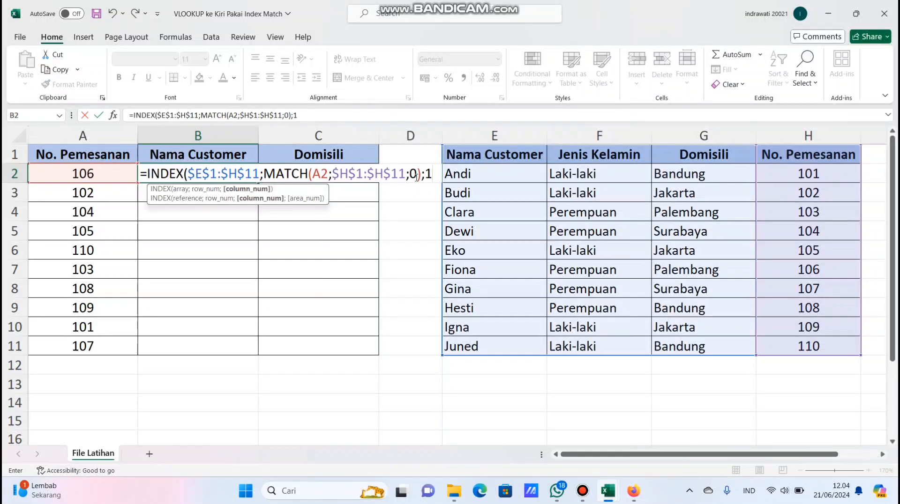
pyautogui.press('shift')
pyautogui.write(')')
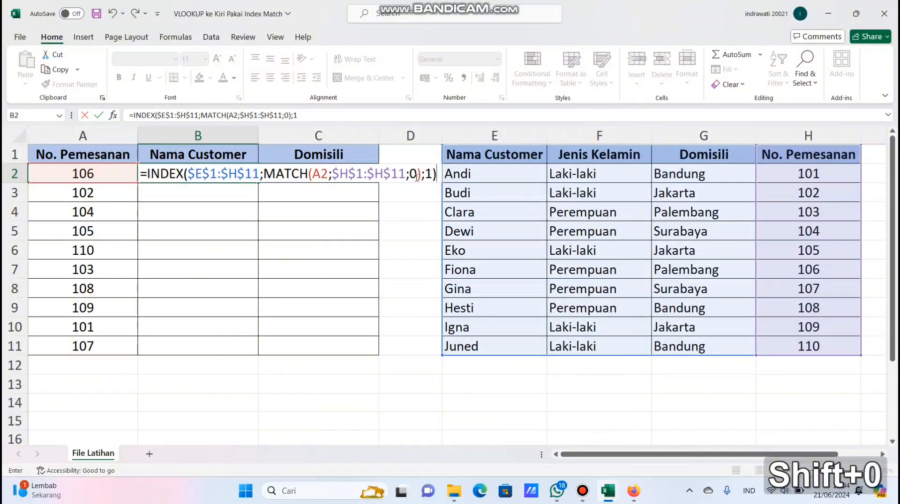
pyautogui.press('Return')
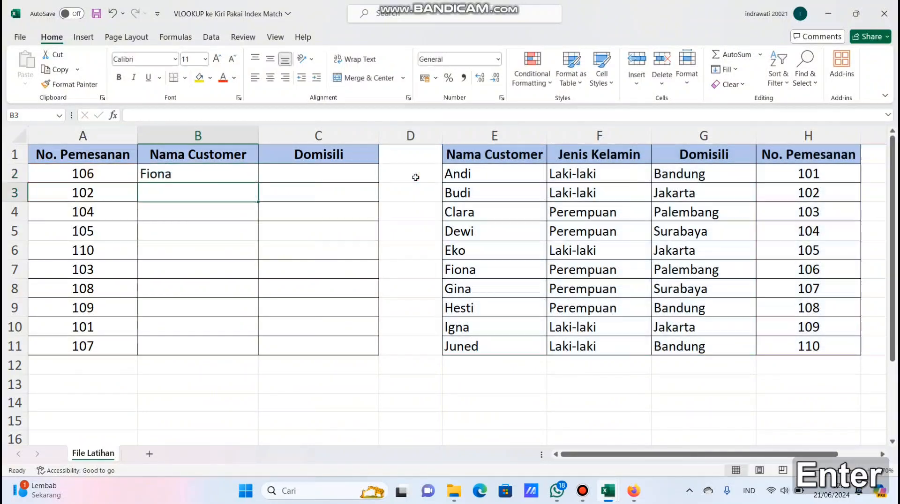
pyautogui.click(253, 177)
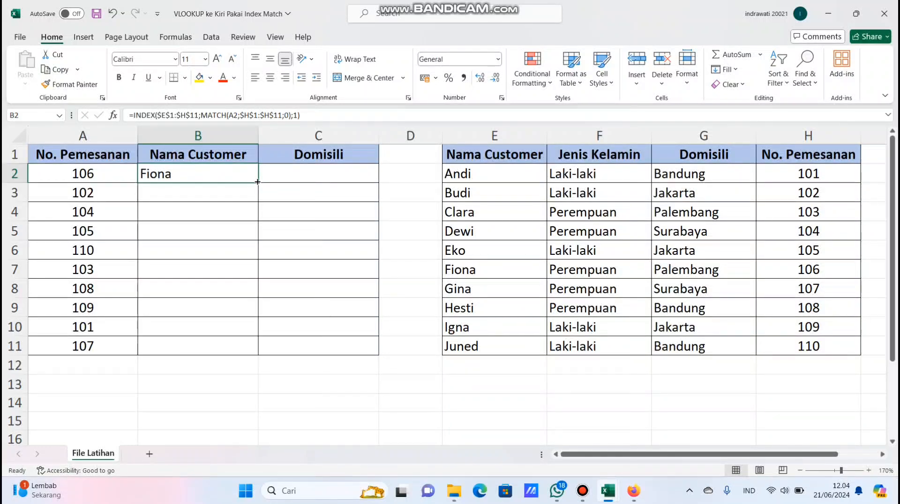
pyautogui.moveTo(257, 181); pyautogui.dragTo(257, 358)
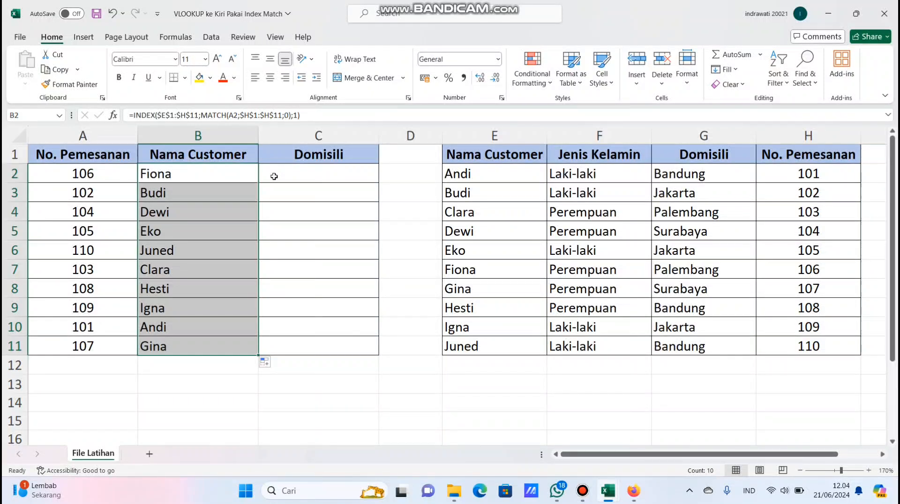
# Step: Start an INDEX formula in C2 under Domisili with the absolute range $E$1:$H$11 as its array
pyautogui.click(274, 176)
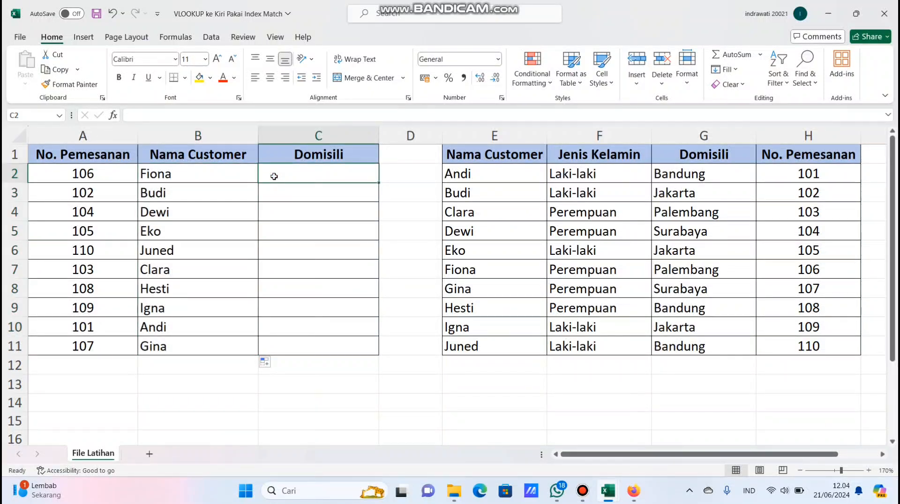
pyautogui.write('=')
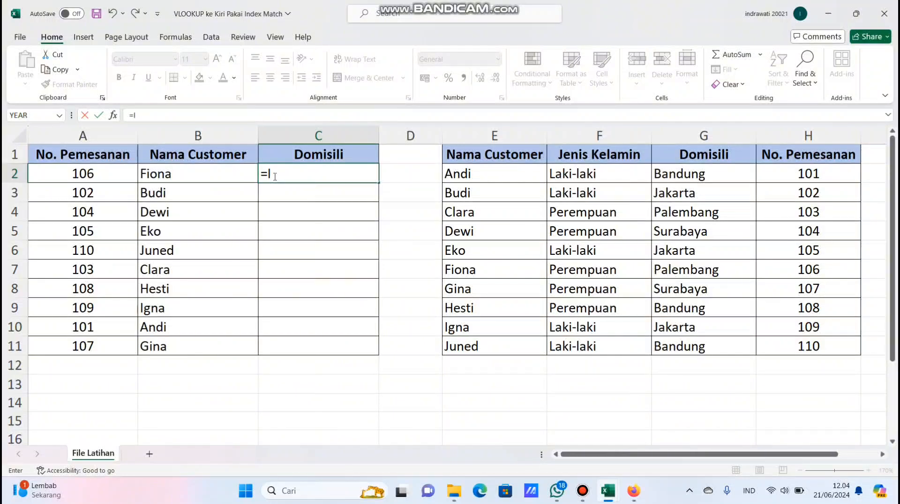
pyautogui.write('I')
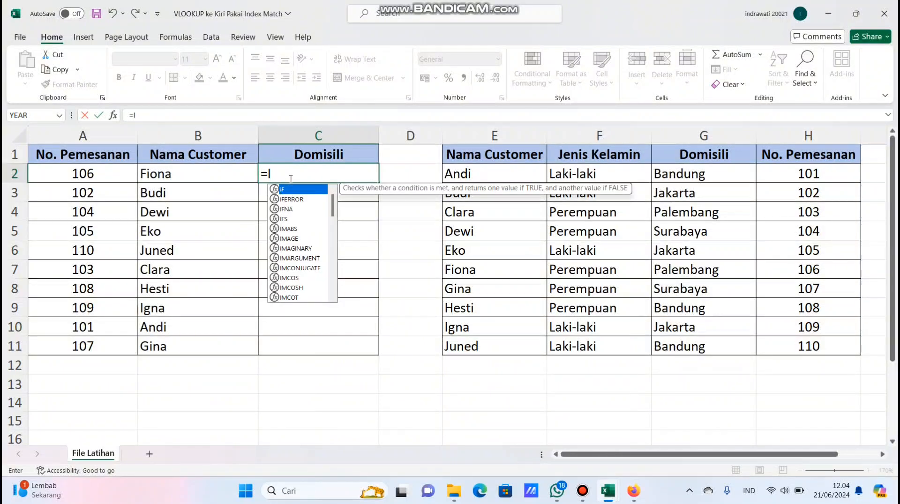
pyautogui.write('N')
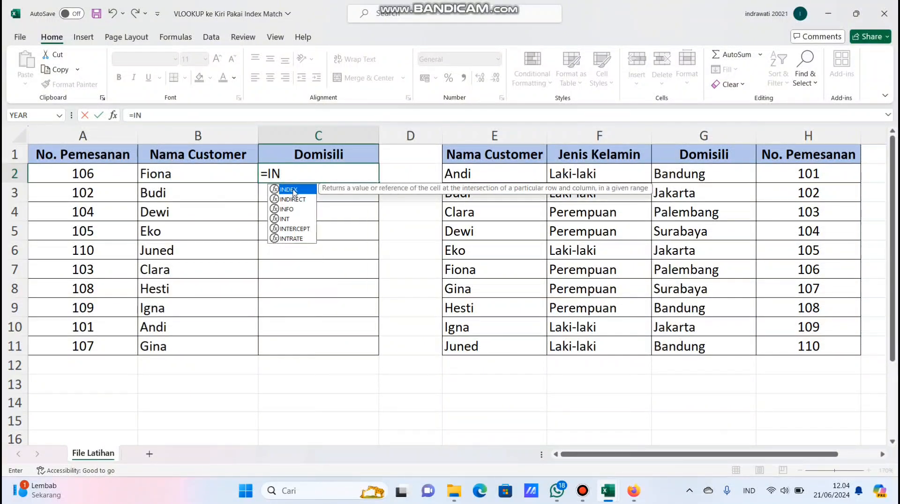
pyautogui.doubleClick(289, 189)
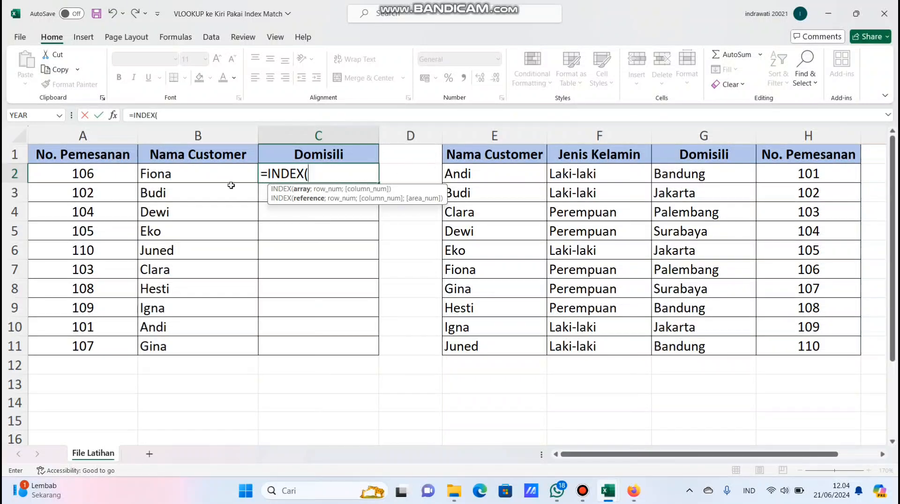
pyautogui.moveTo(452, 151); pyautogui.dragTo(823, 345)
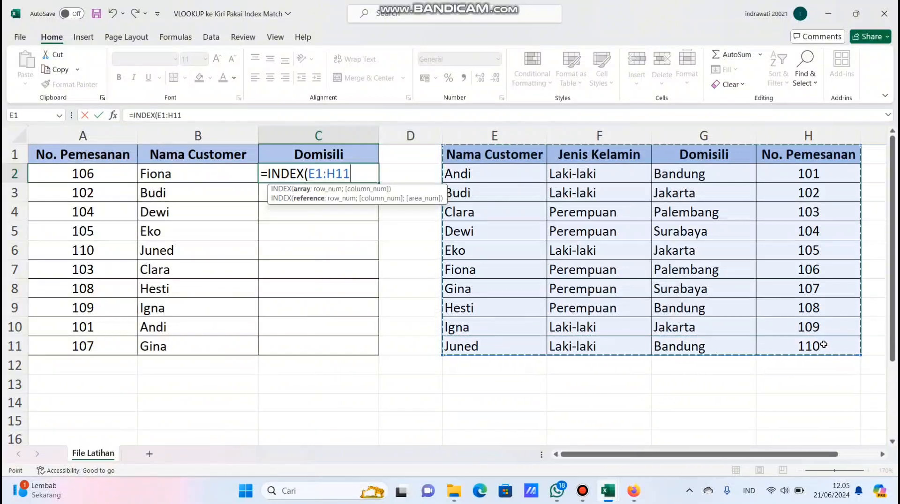
pyautogui.press('F4')
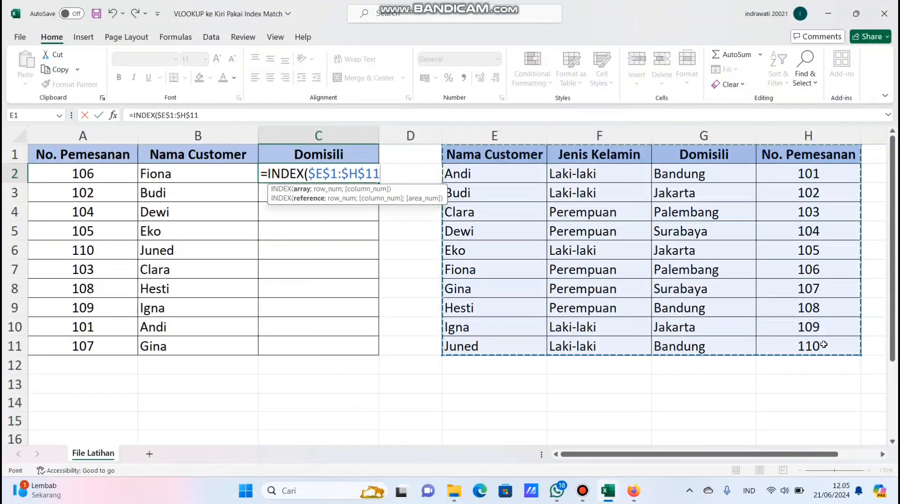
pyautogui.write(';')
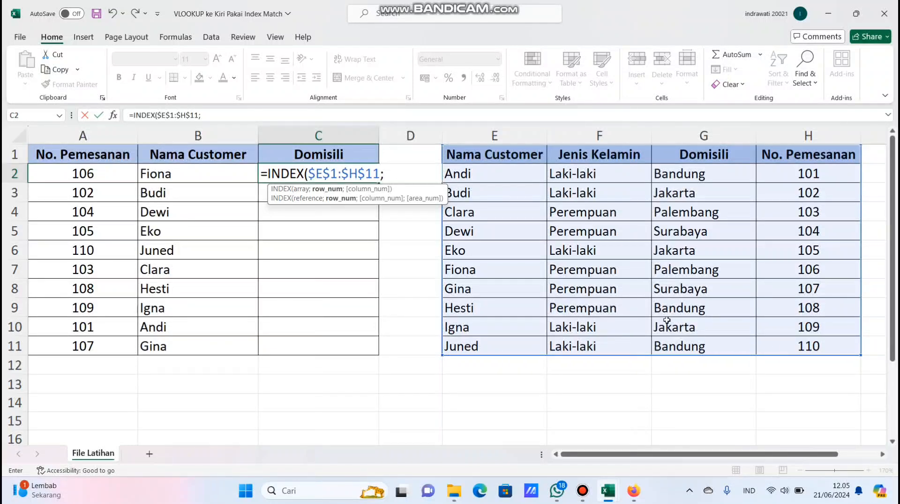
# Step: Nest a MATCH function as the row number in C2, looking up A2 in the absolute range $H$1:$H$11 with match type 0
pyautogui.write('M')
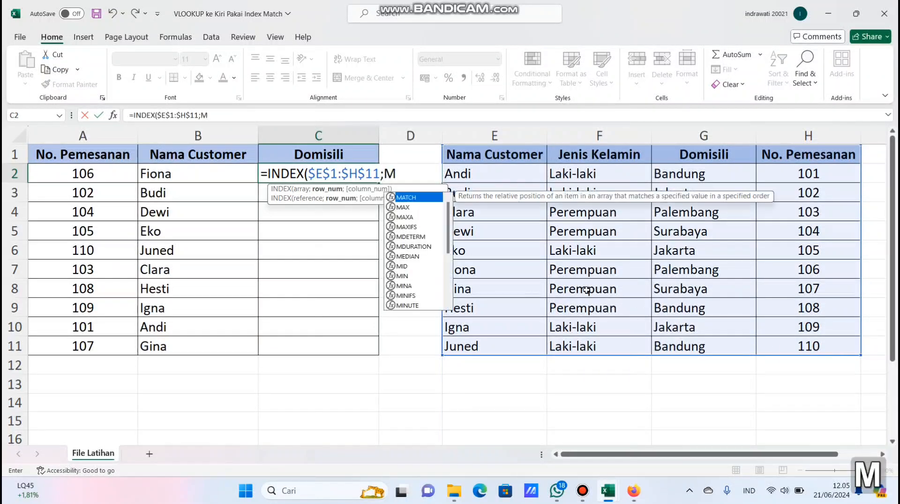
pyautogui.doubleClick(422, 199)
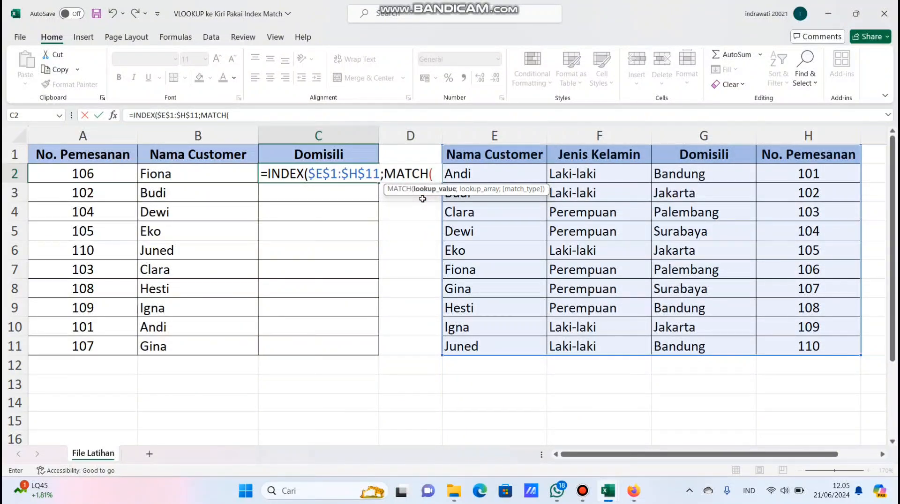
pyautogui.click(88, 176)
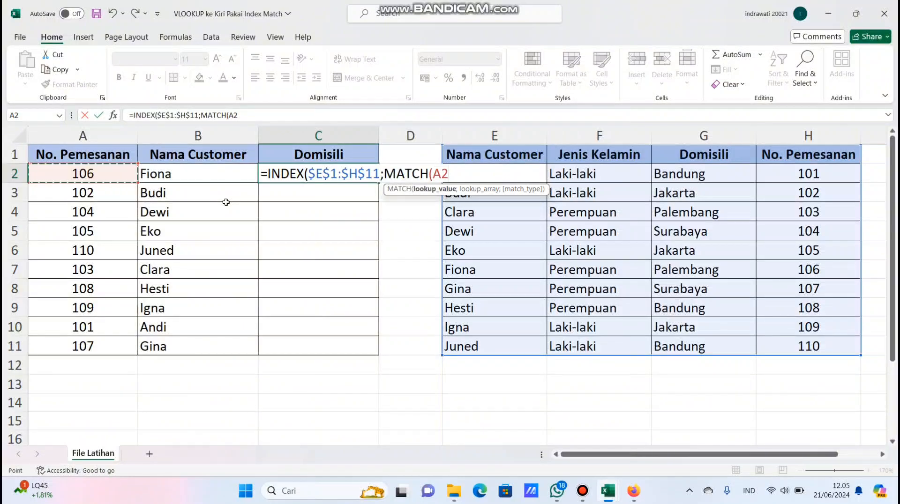
pyautogui.write(';')
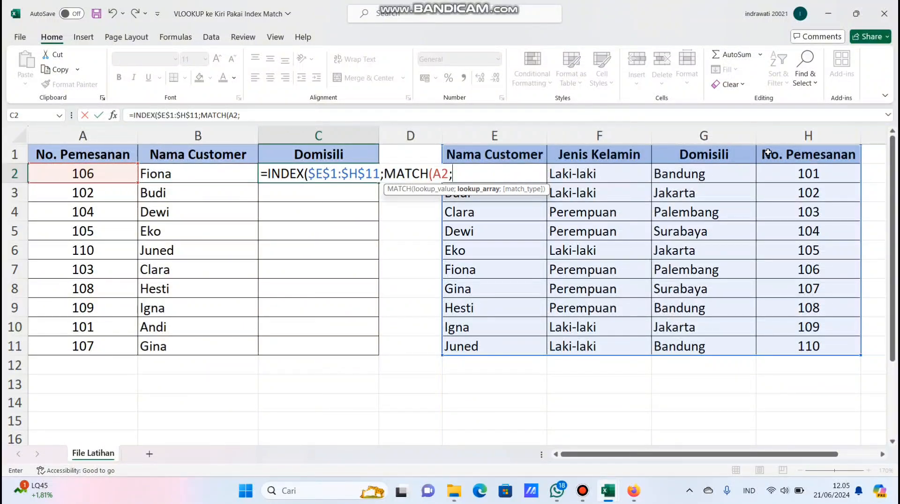
pyautogui.moveTo(767, 151); pyautogui.dragTo(788, 343)
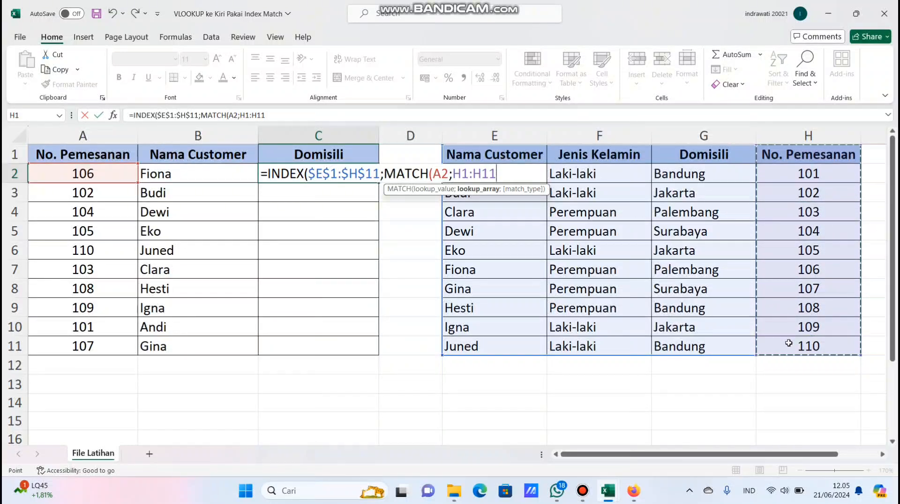
pyautogui.press('F4')
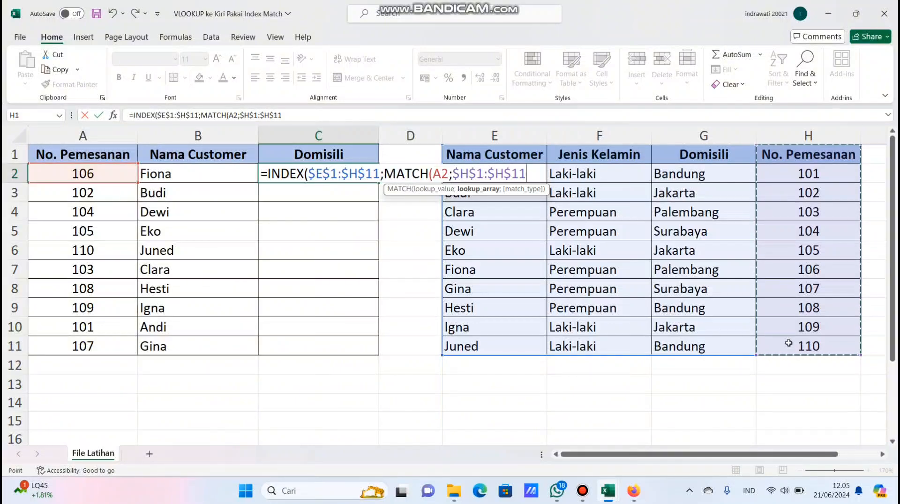
pyautogui.write(';')
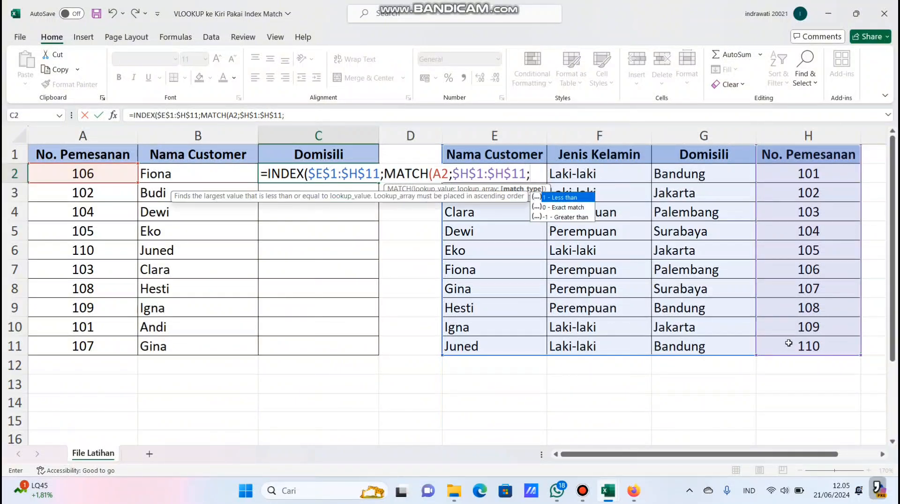
pyautogui.write('0')
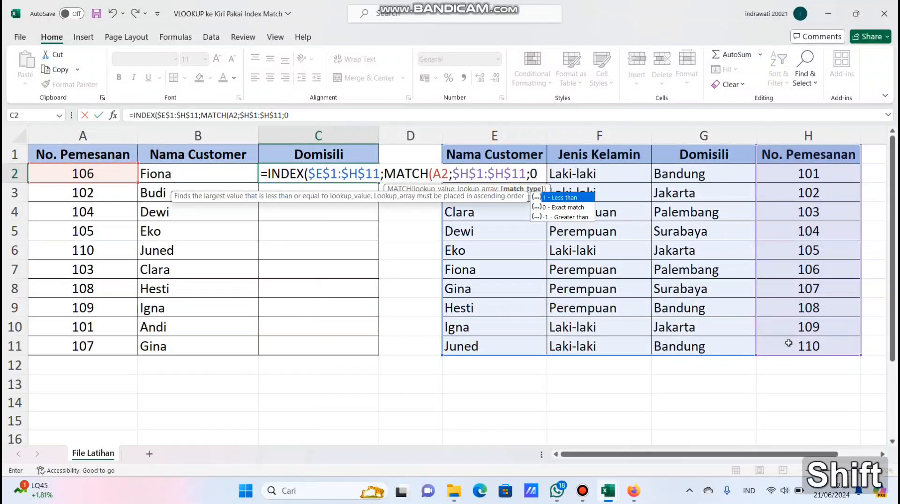
pyautogui.write(')')
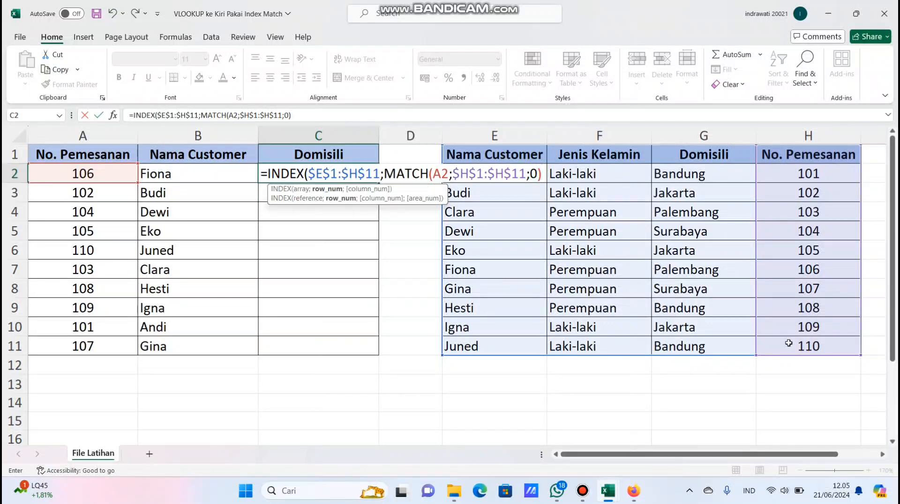
# Step: Complete the C2 INDEX formula with column number 3 and enter it
pyautogui.write(';')
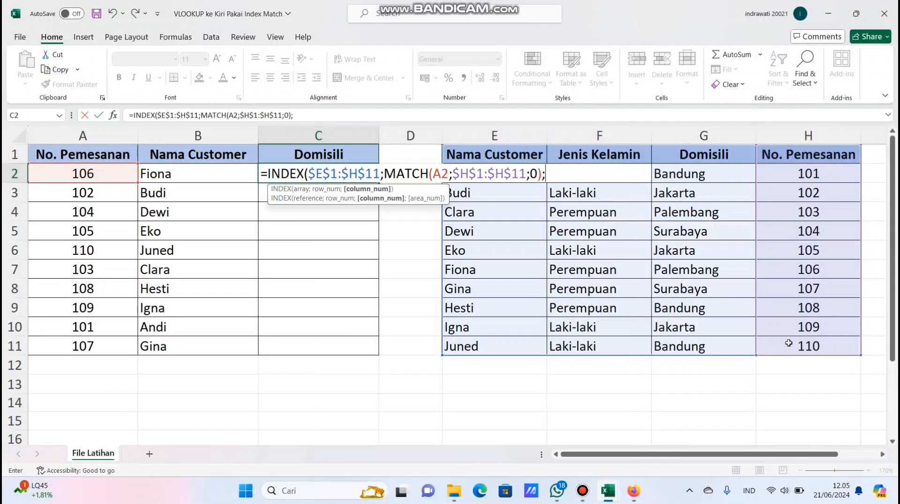
pyautogui.write('3')
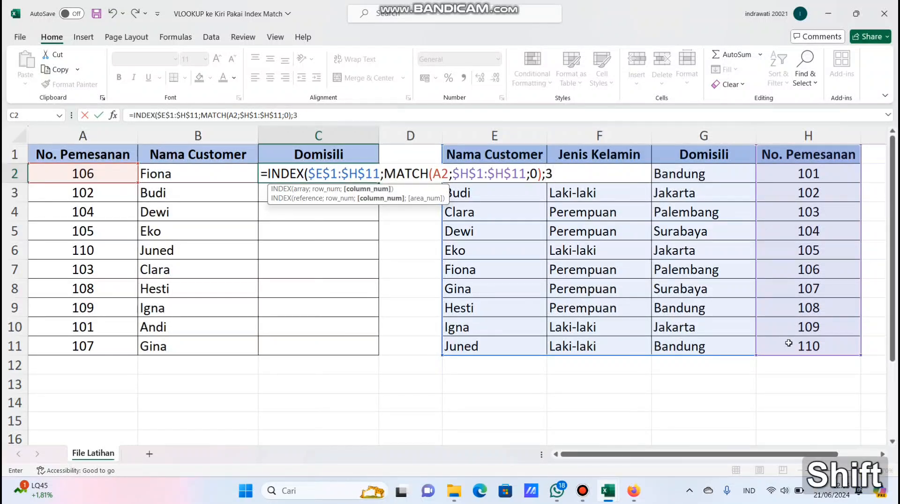
pyautogui.write(')')
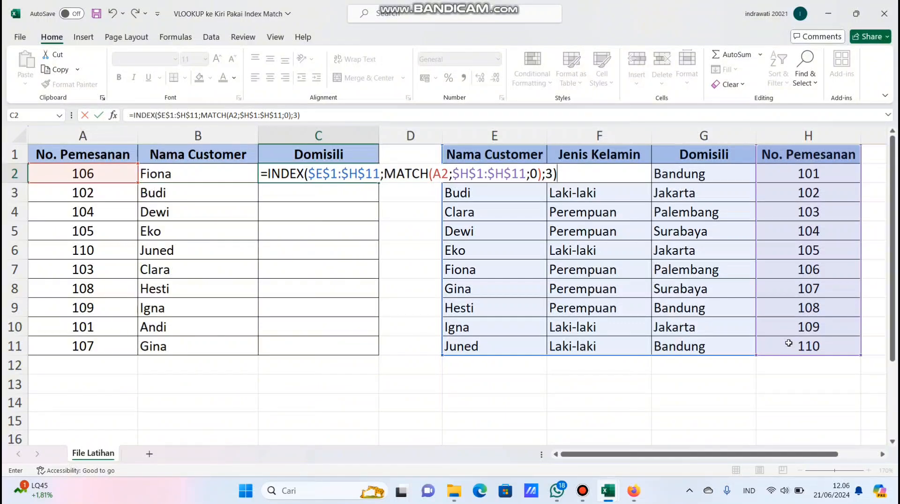
pyautogui.press('Return')
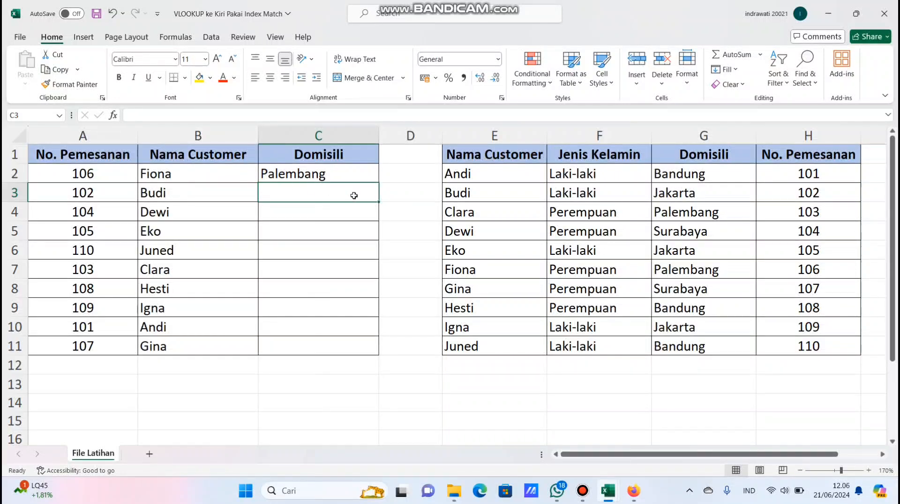
# Step: Fill the C2 Domisili formula down through C11
pyautogui.click(371, 178)
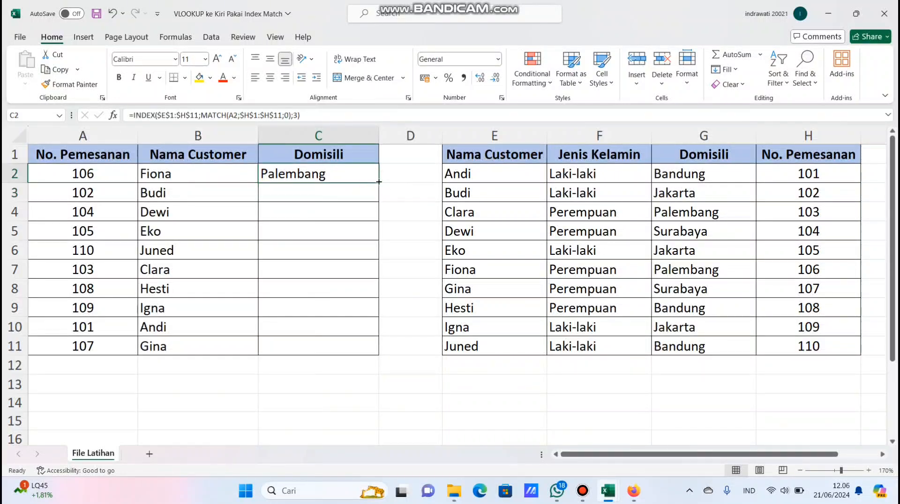
pyautogui.moveTo(379, 181); pyautogui.dragTo(378, 358)
pyautogui.click(387, 346)
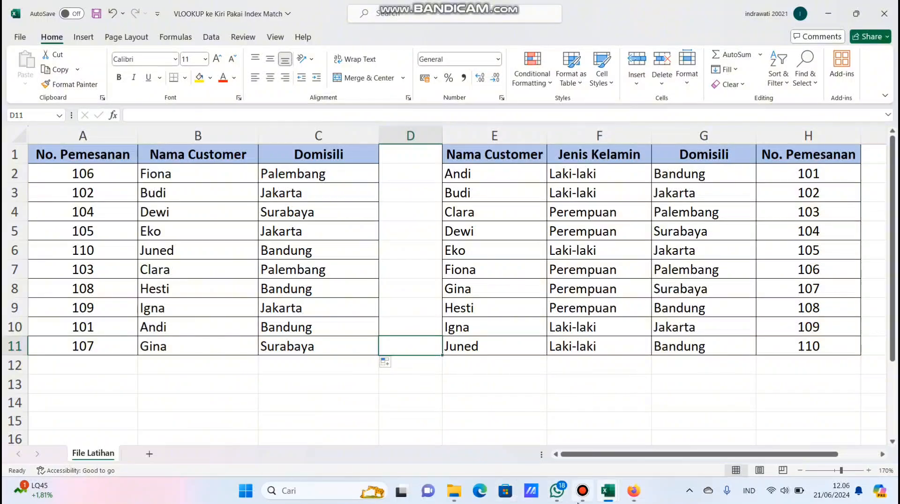
pyautogui.moveTo(583, 499)
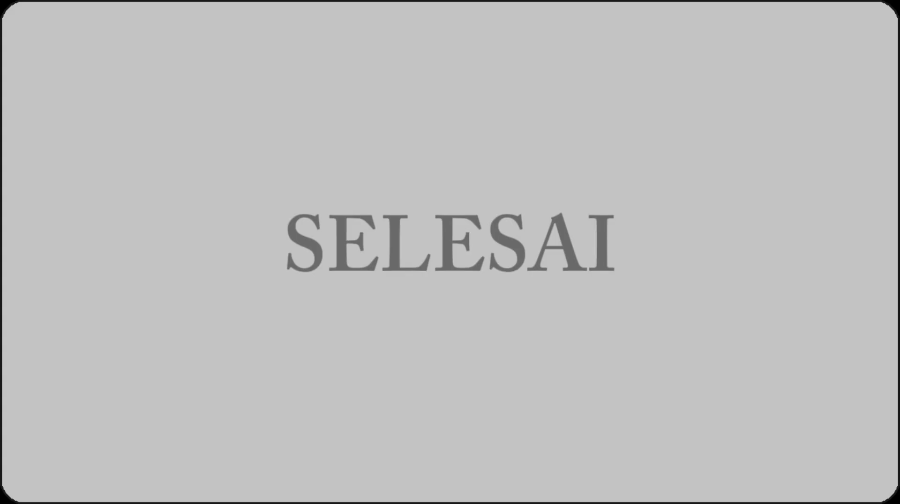